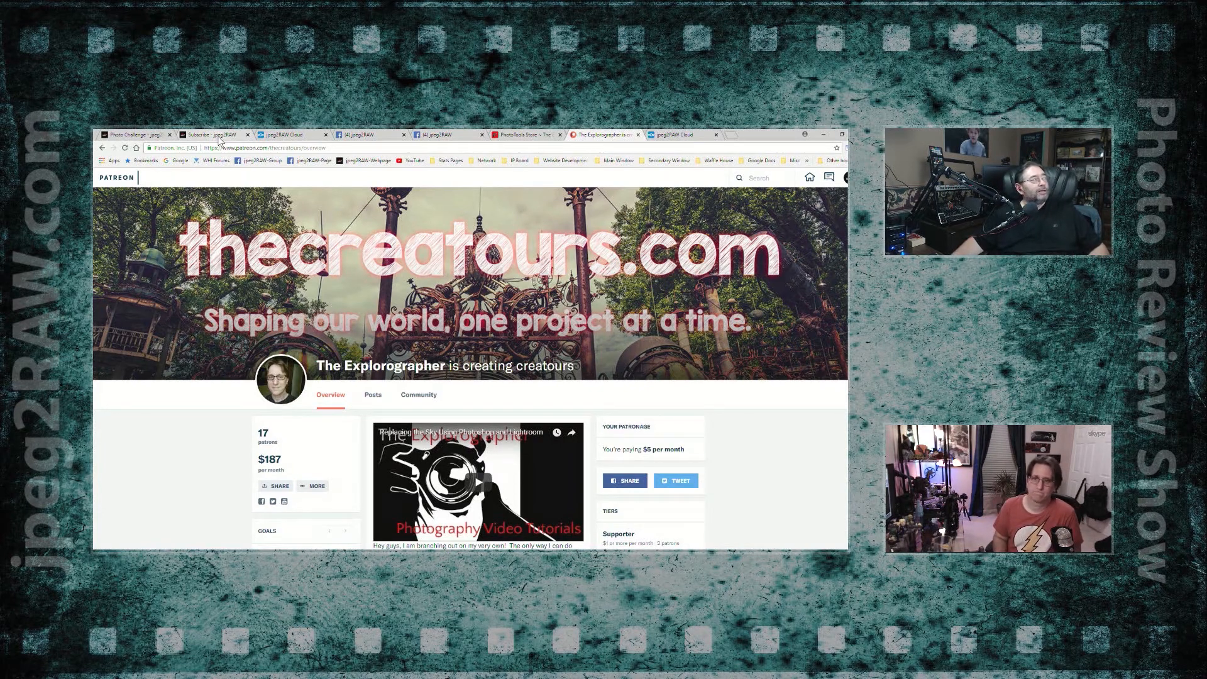
click(214, 136)
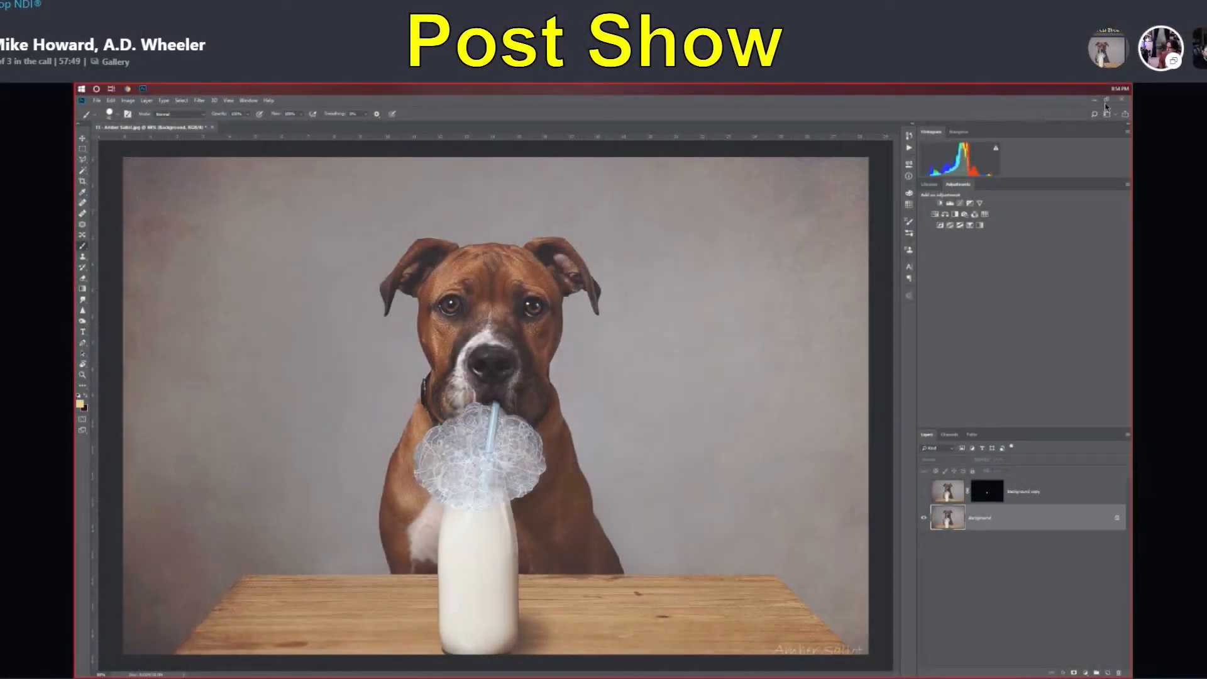
click(1106, 100)
click(1013, 120)
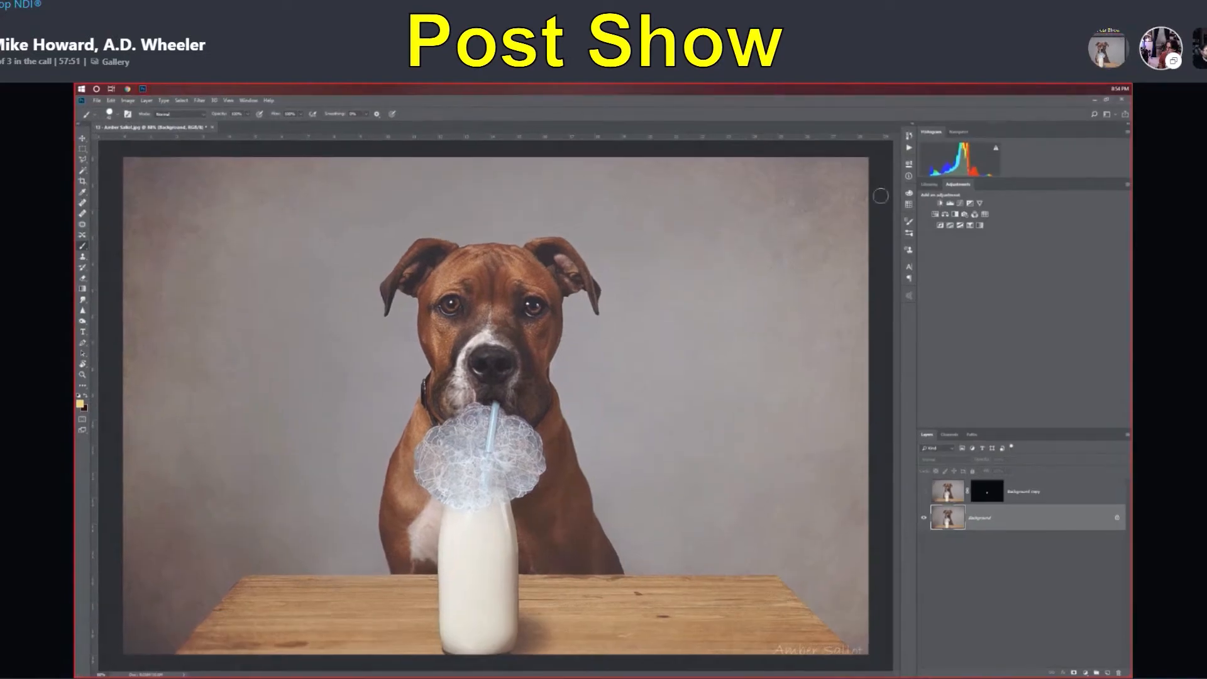
Step: Try smudging the upper end of the blue straw at the dog's mouth, and undo the strokes
scroll(496, 428, up, 8)
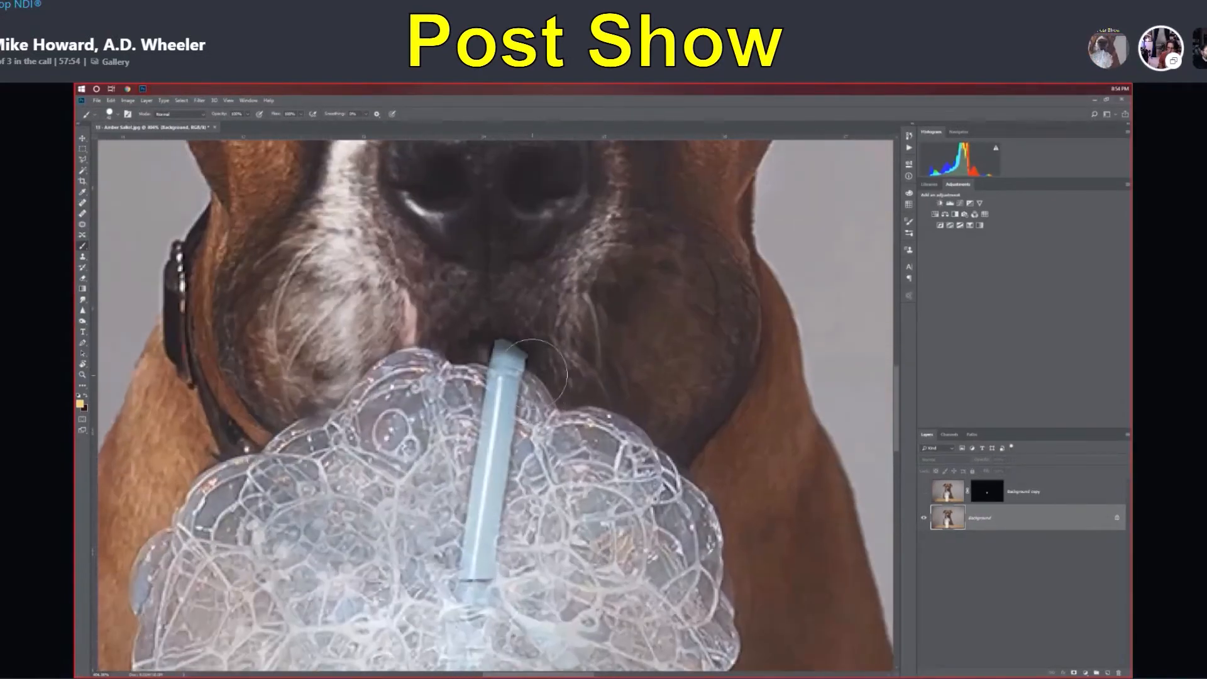
scroll(530, 374, up, 3)
scroll(496, 330, down, 2)
click(82, 299)
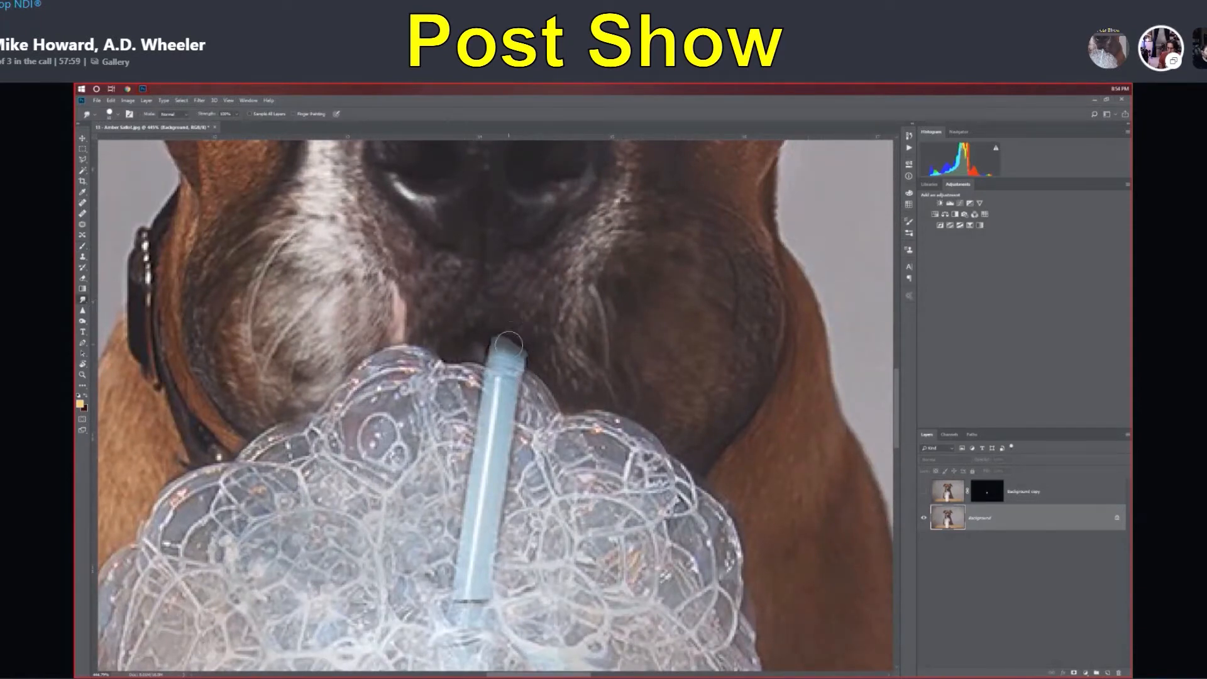
drag(501, 342, 522, 343)
key(ctrl+z)
key(ctrl+z)
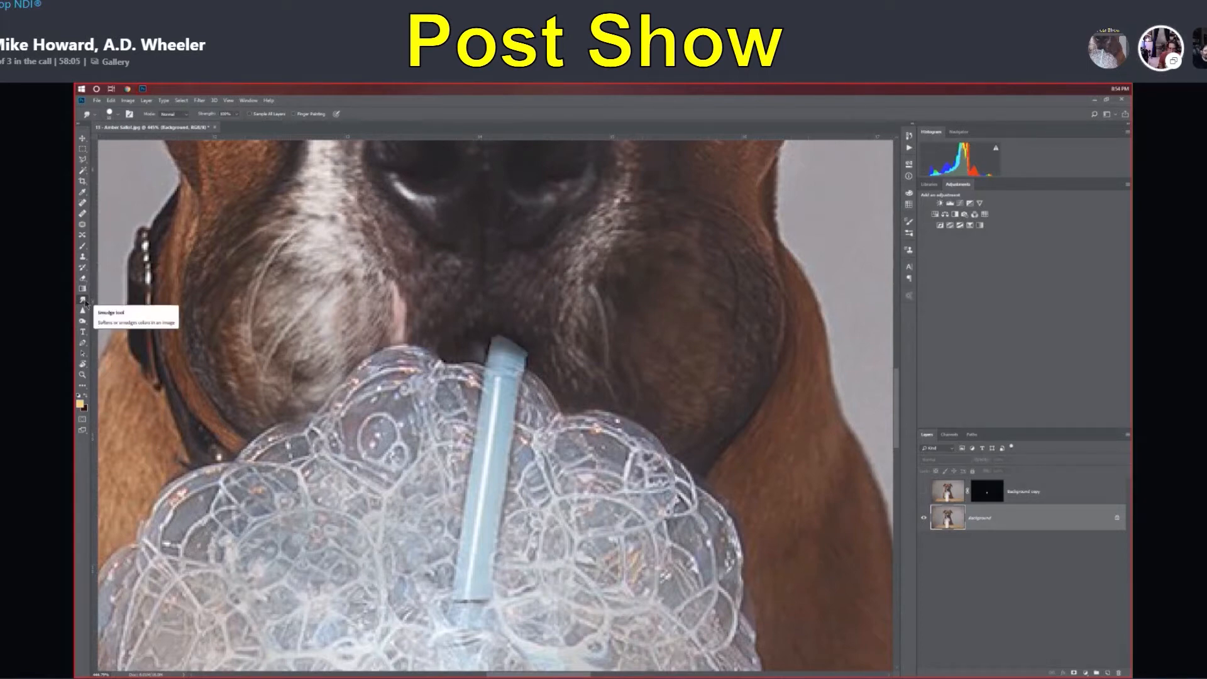
Step: Switch to the dodge/burn tool with the Highlights range, adjust its exposure and check its brush options
click(82, 320)
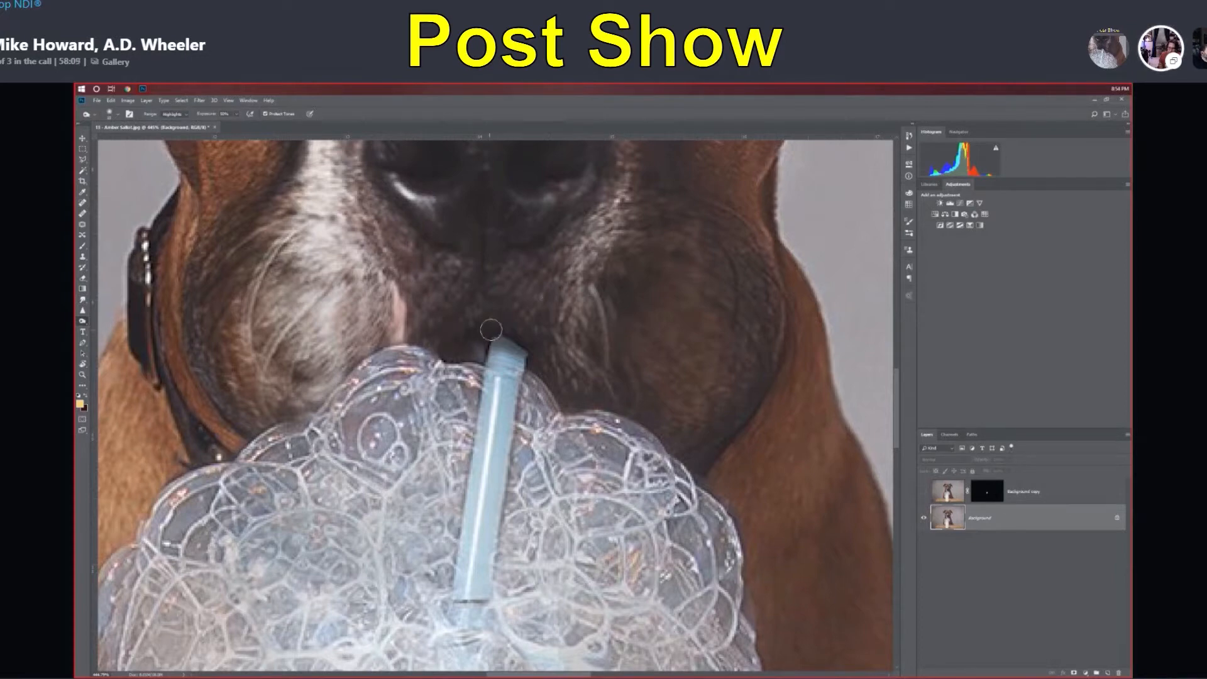
click(235, 115)
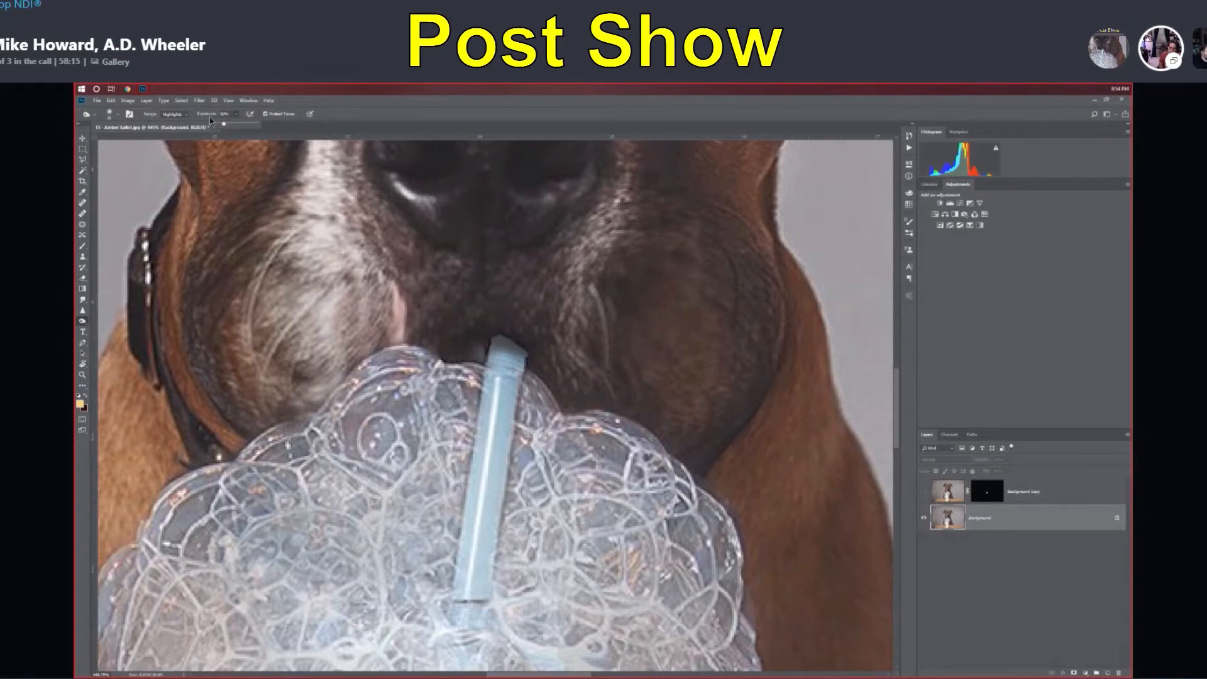
drag(224, 123, 247, 125)
click(115, 117)
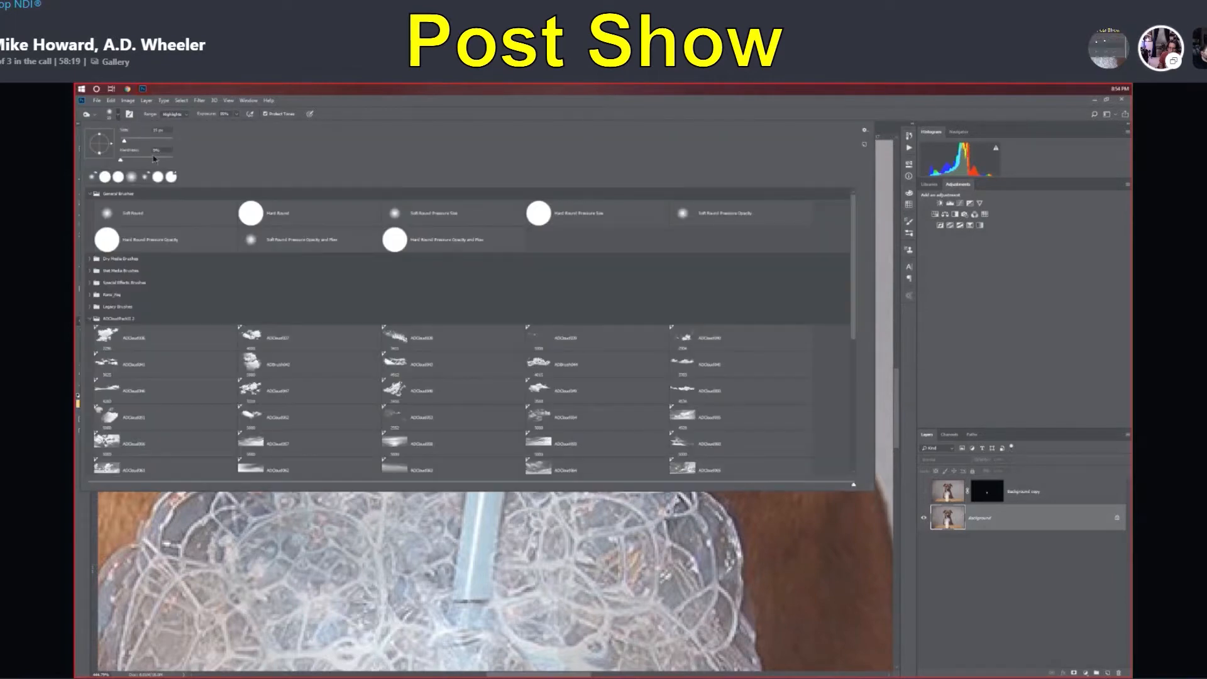
click(411, 110)
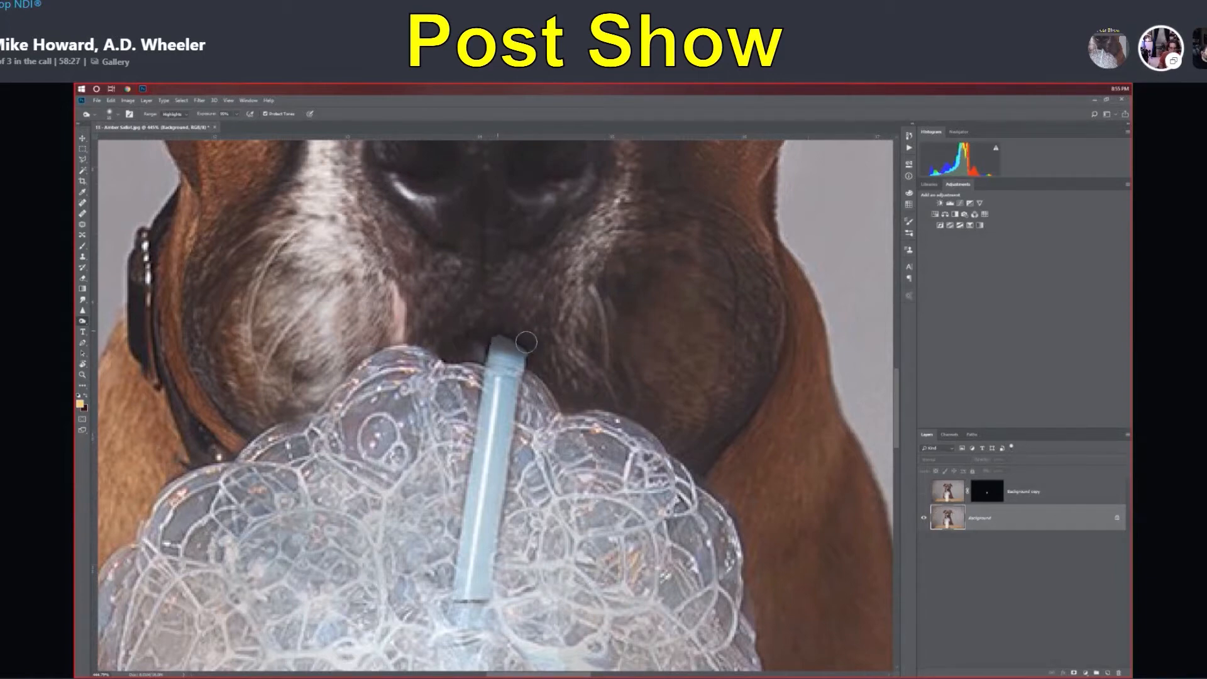
Step: Inspect the bubbles around the straw and bottle, and show the Background copy layer to compare the two versions
scroll(583, 327, down, 10)
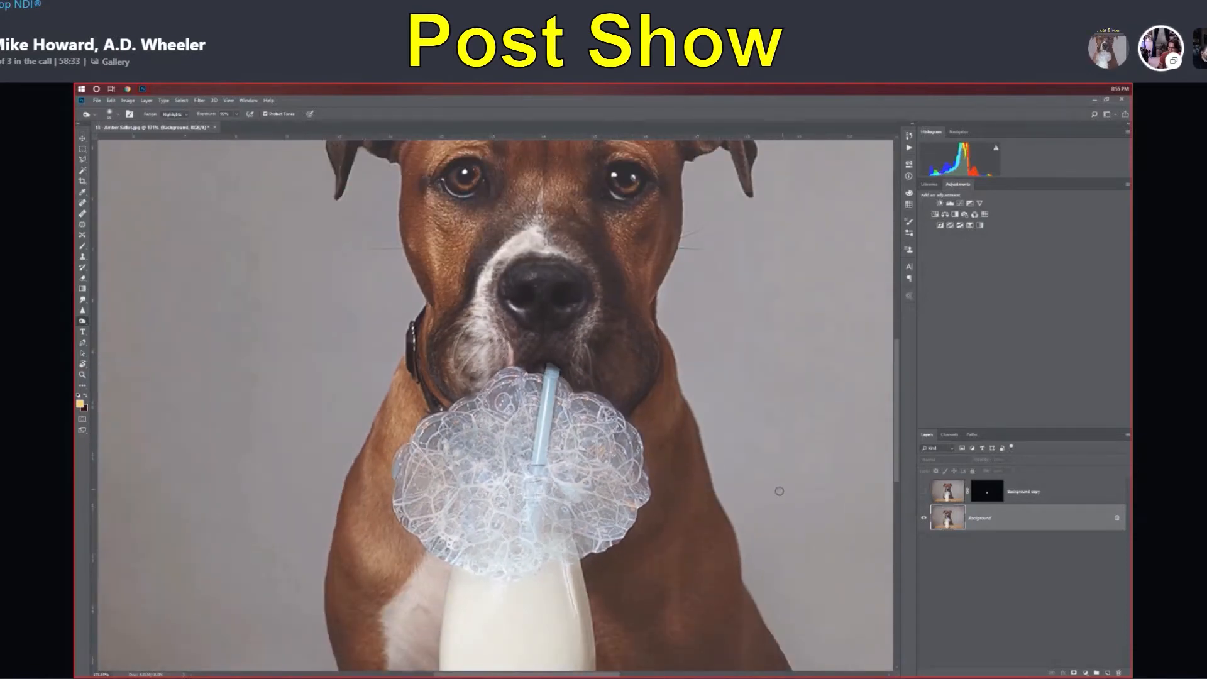
scroll(626, 581, up, 10)
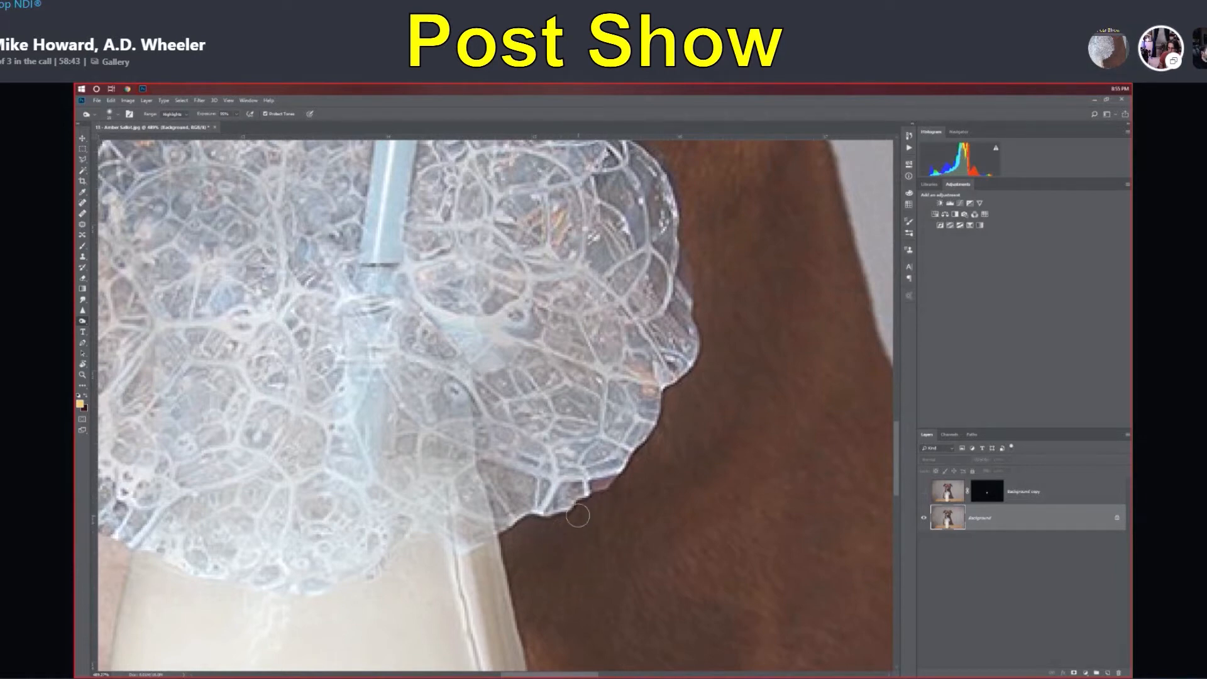
scroll(624, 460, down, 1)
scroll(628, 449, down, 12)
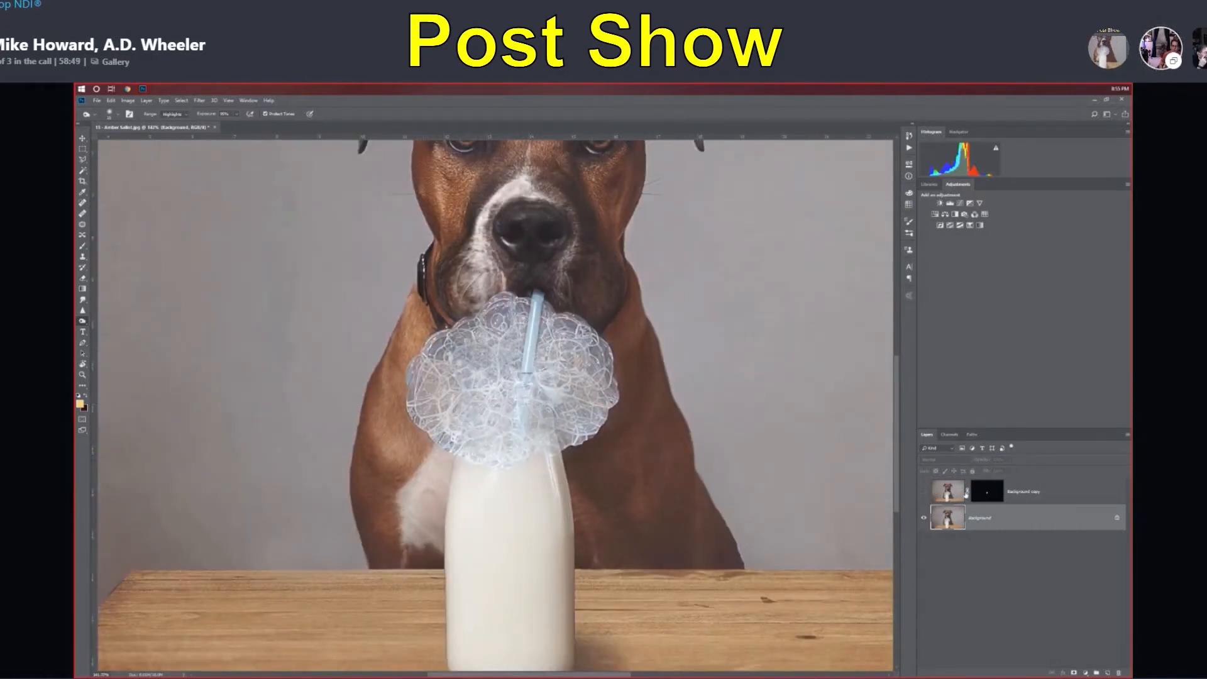
click(924, 490)
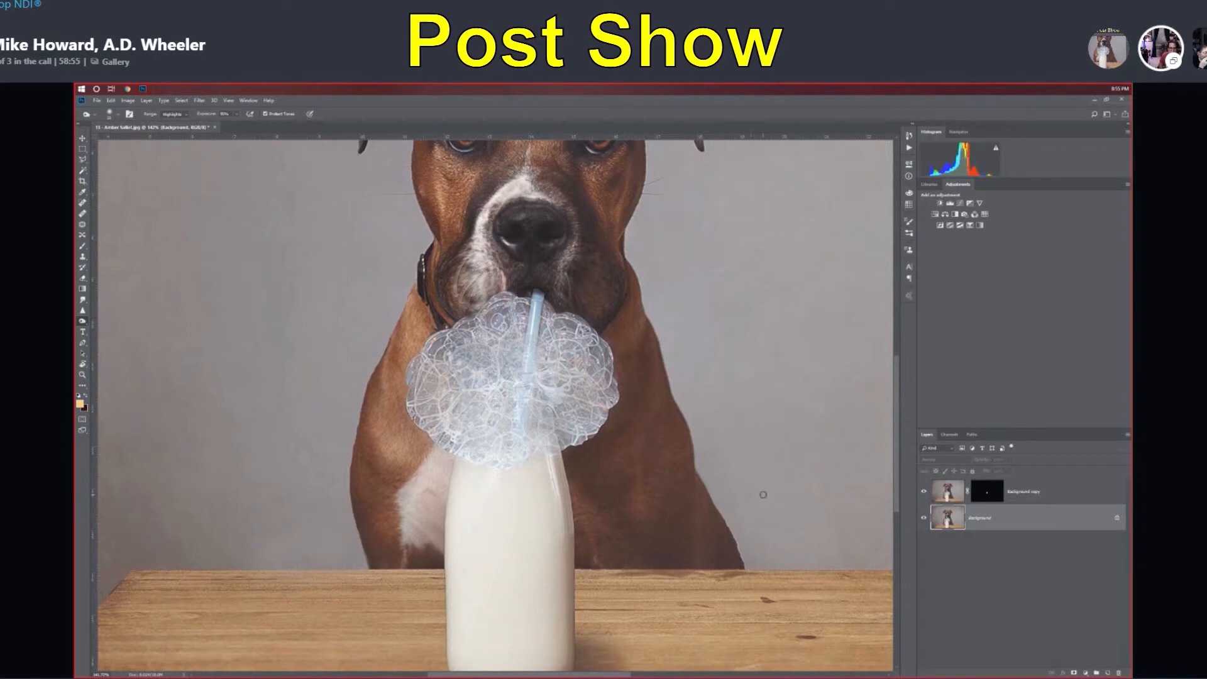
scroll(717, 409, down, 2)
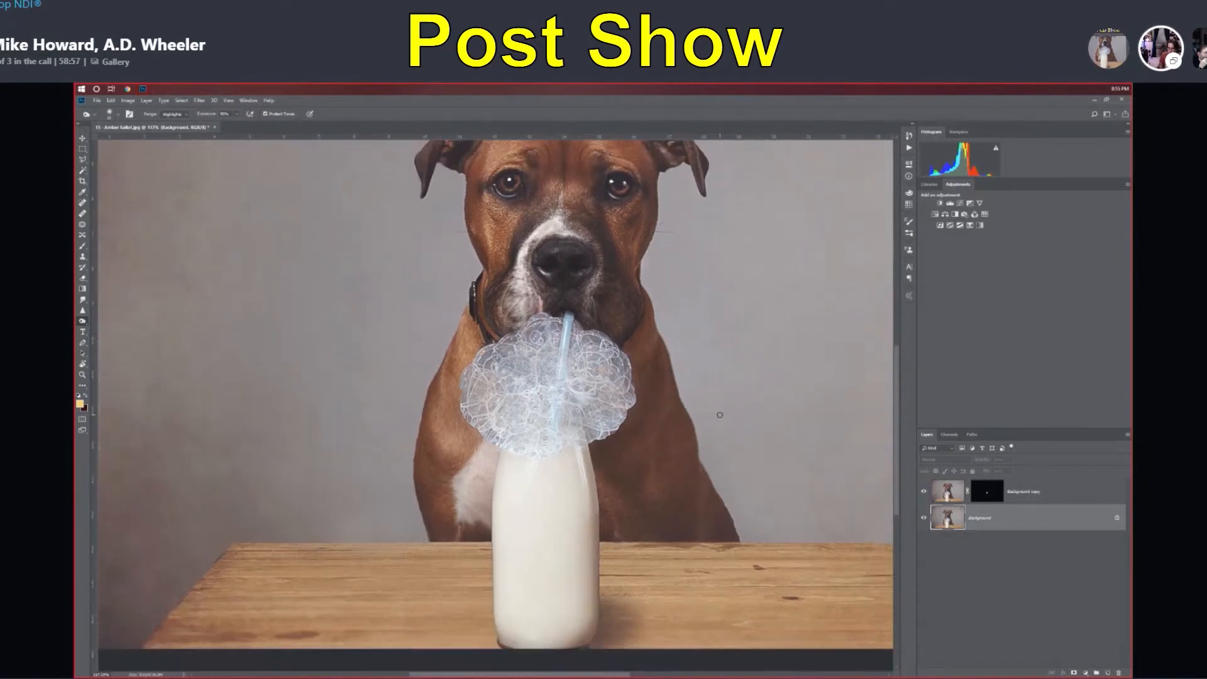
click(924, 492)
Step: Select the Background copy layer's mask, raise the layer's opacity to 100%, and bring it back to about 50%
click(988, 495)
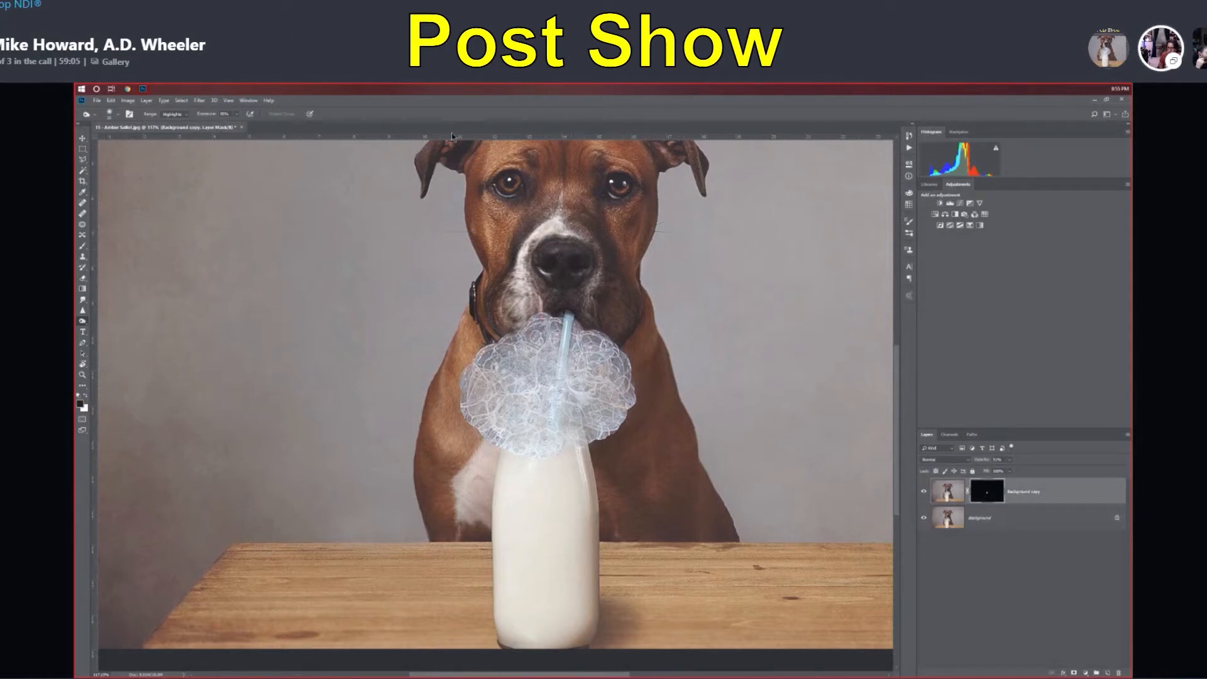
click(1009, 461)
drag(1012, 471, 1057, 472)
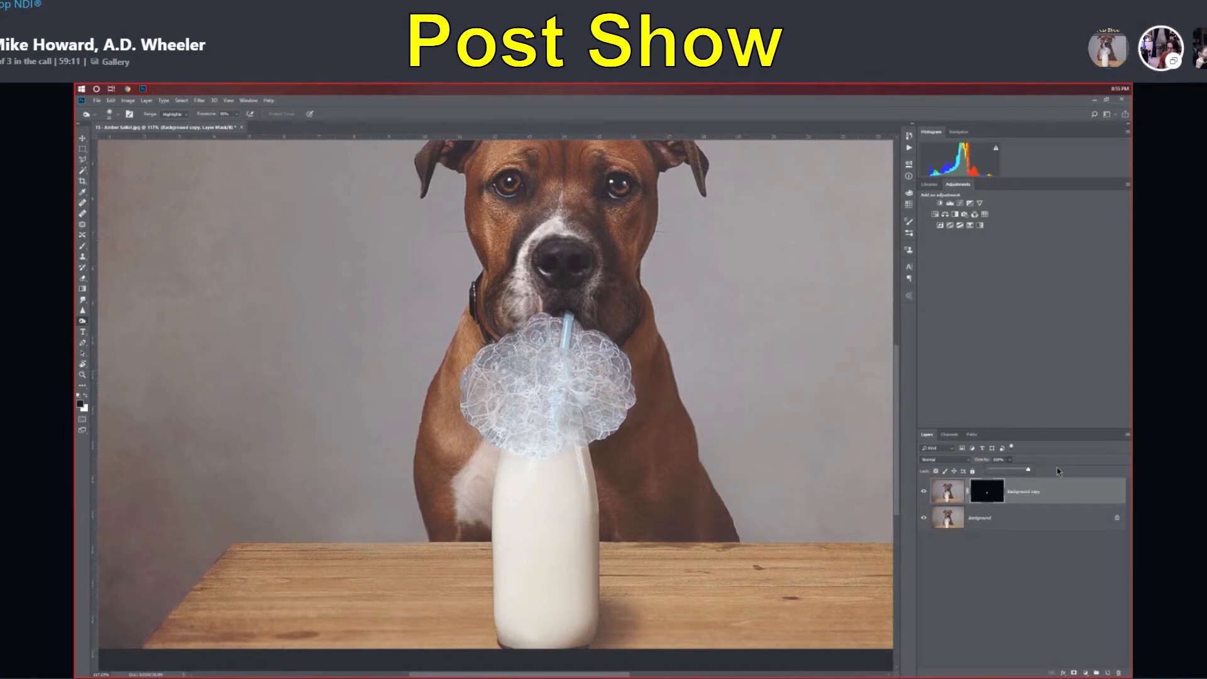
drag(1057, 470, 1013, 474)
Step: Check where the bubbles meet the bottle, lower the toning tool's exposure, and make the Background layer active
scroll(583, 369, up, 3)
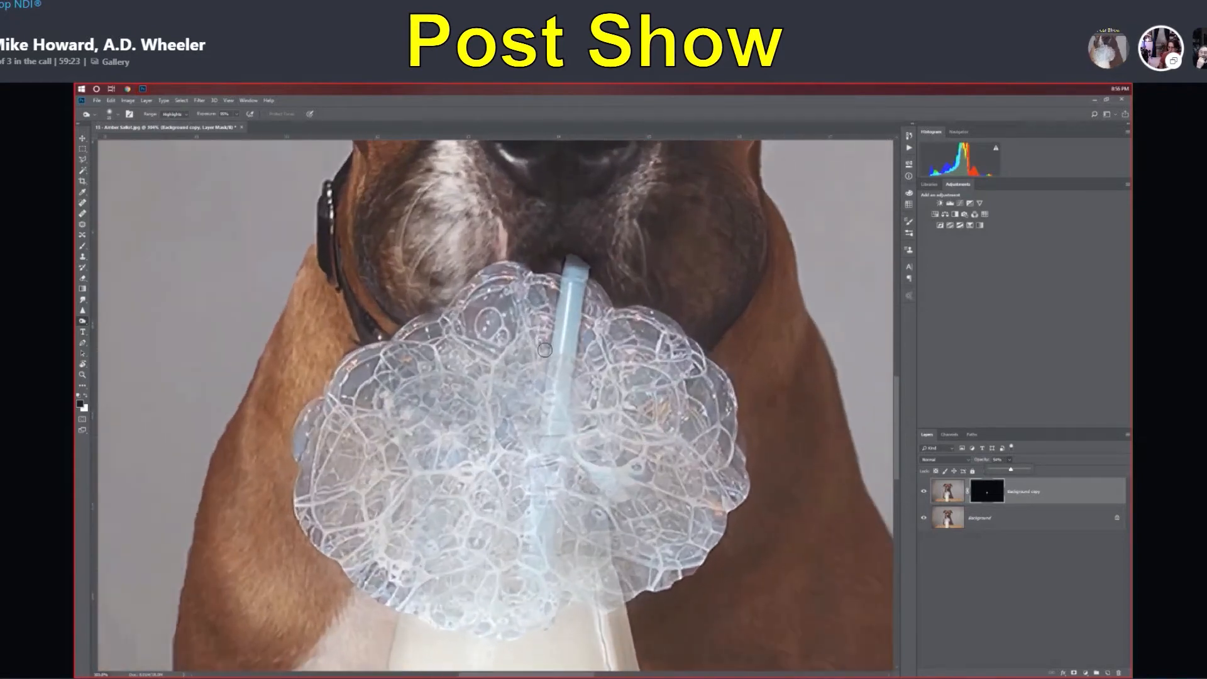
scroll(583, 369, up, 2)
scroll(583, 369, down, 5)
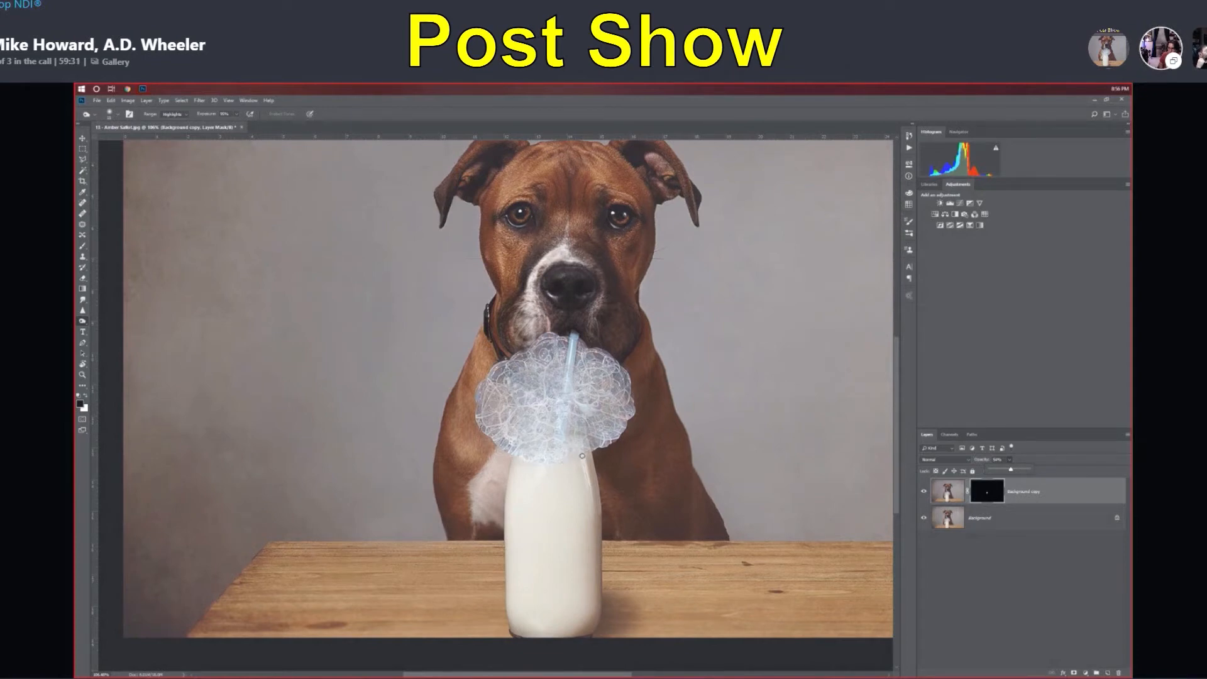
scroll(576, 464, up, 6)
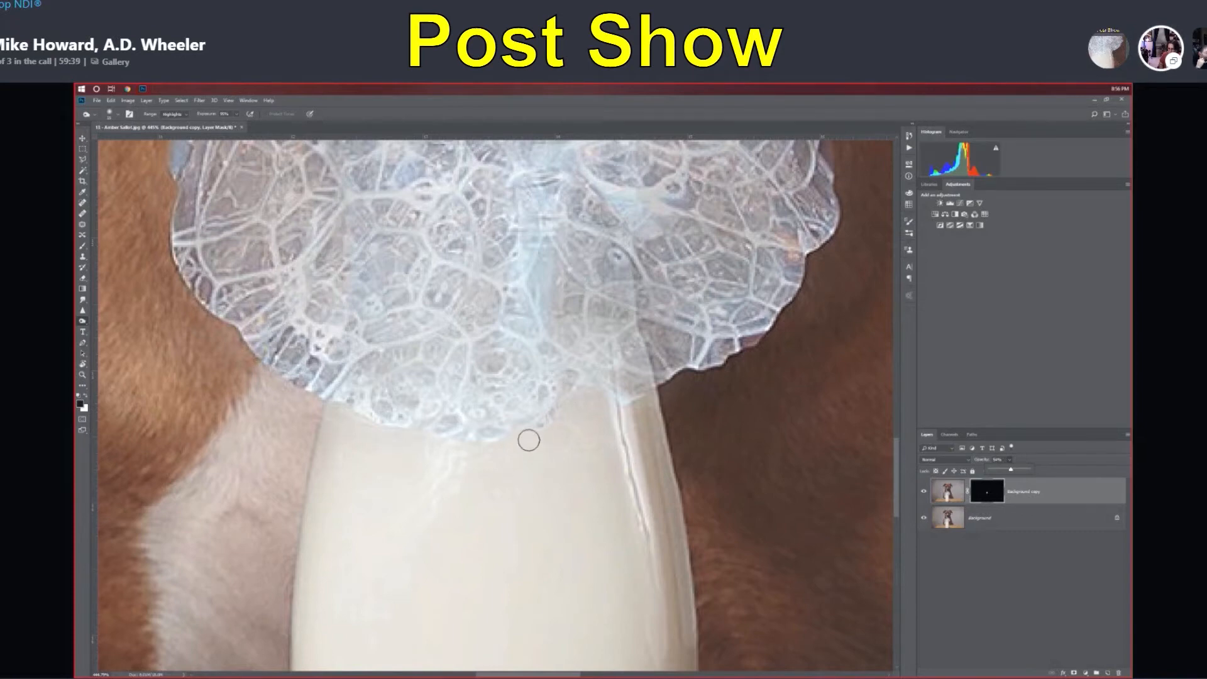
scroll(519, 451, down, 3)
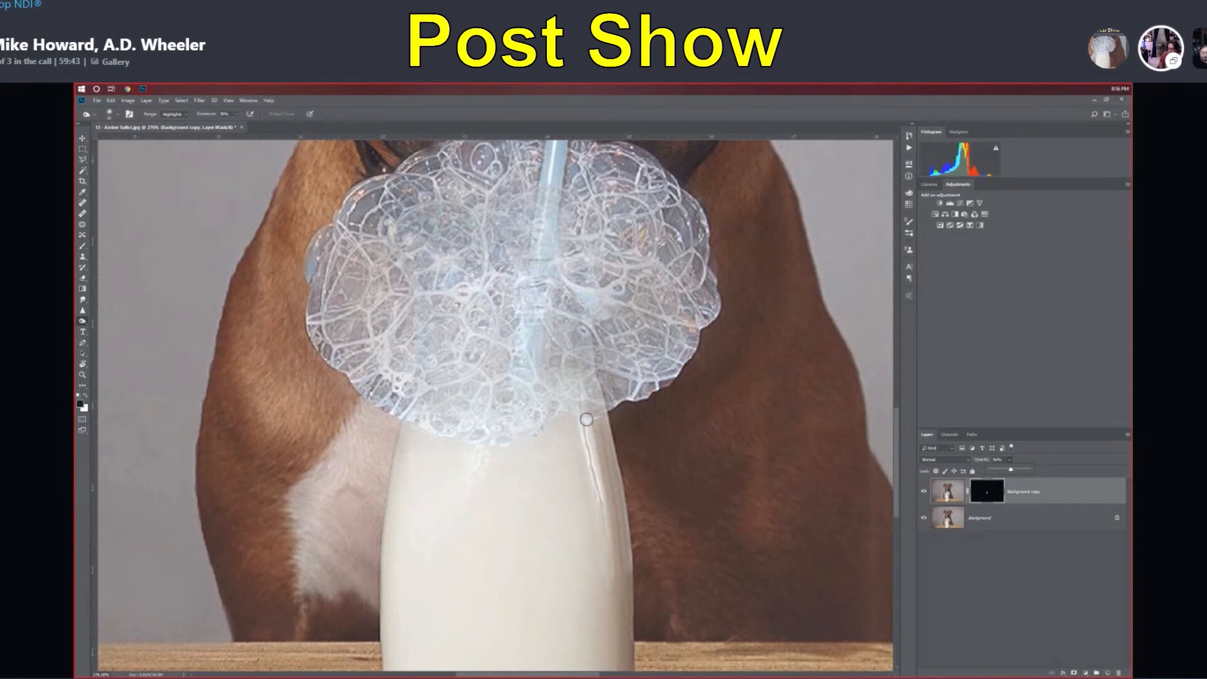
scroll(545, 433, down, 1)
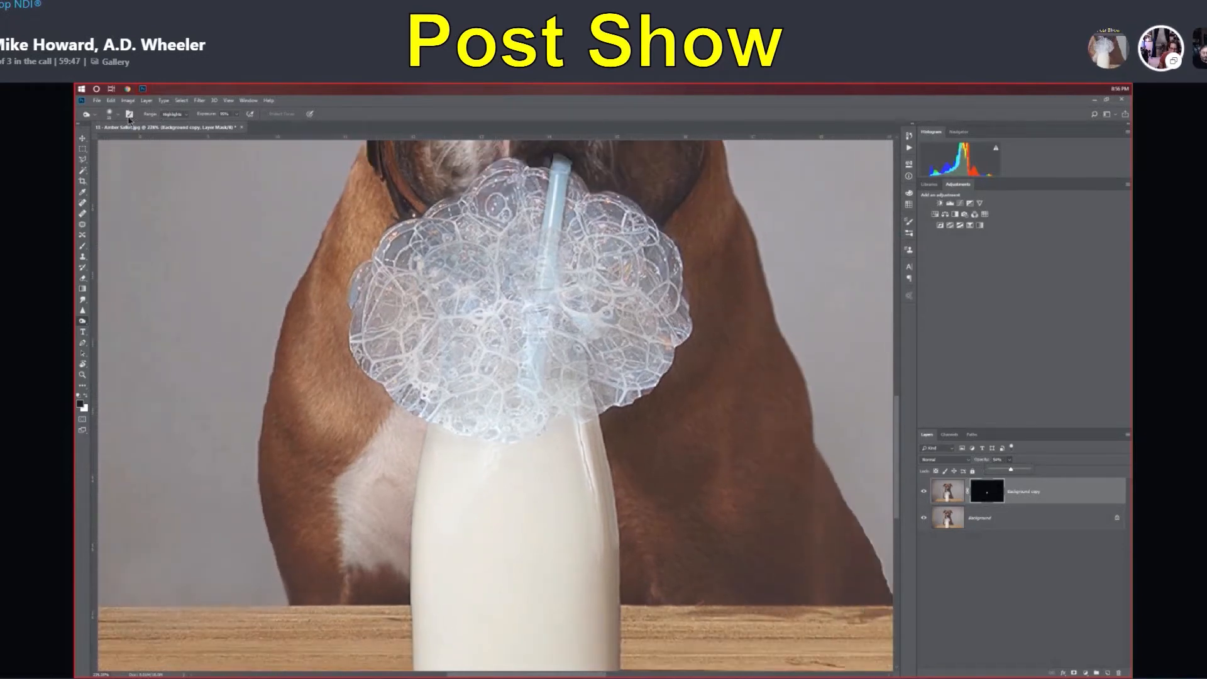
click(238, 115)
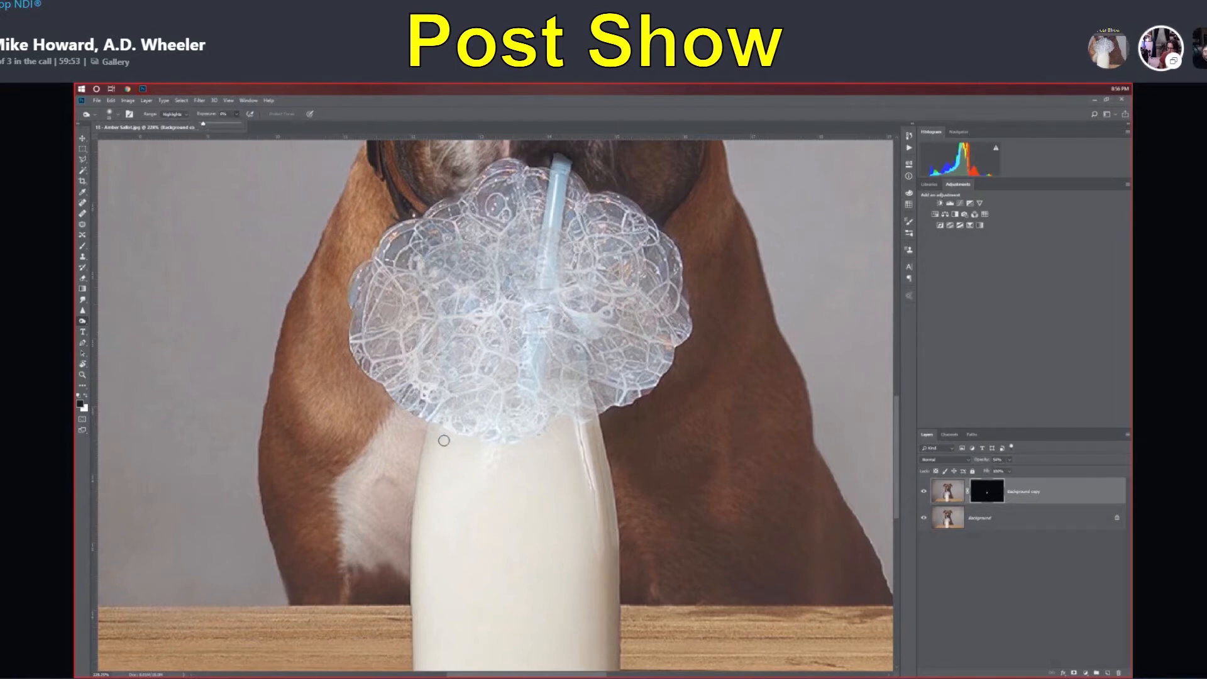
click(944, 519)
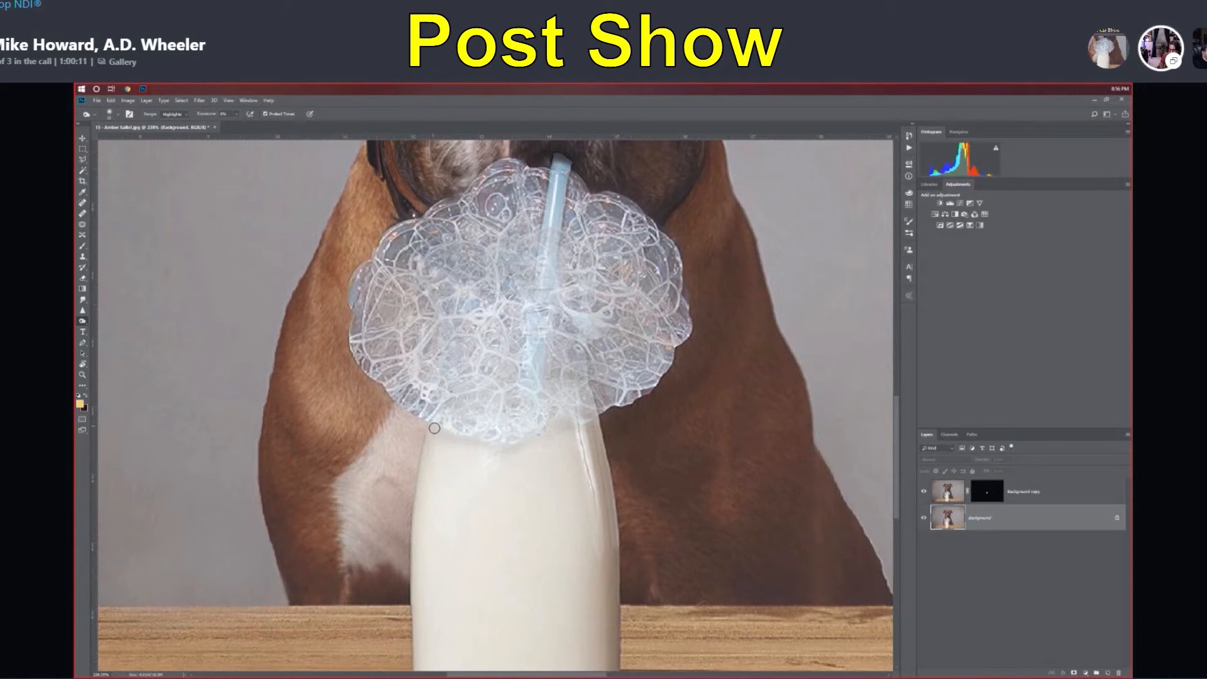
Step: Examine how the bubbles blend with the straw and the bottle neck, both close up and in the whole image
scroll(594, 459, down, 9)
scroll(513, 479, down, 1)
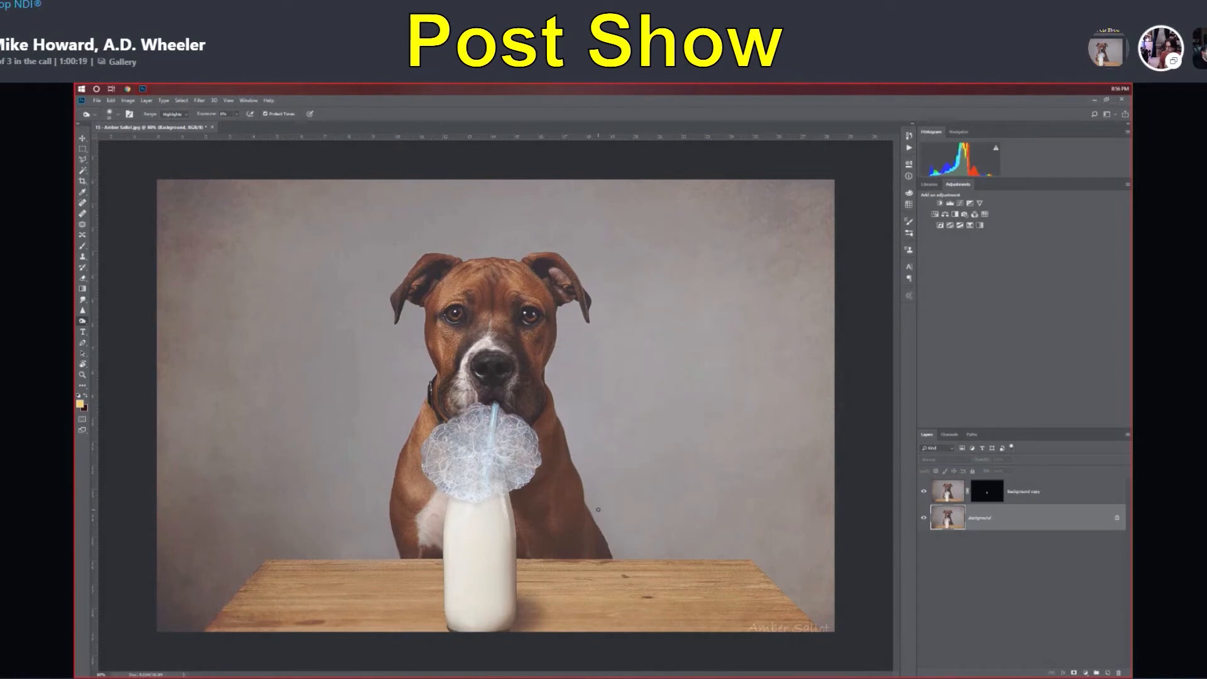
scroll(504, 517, up, 5)
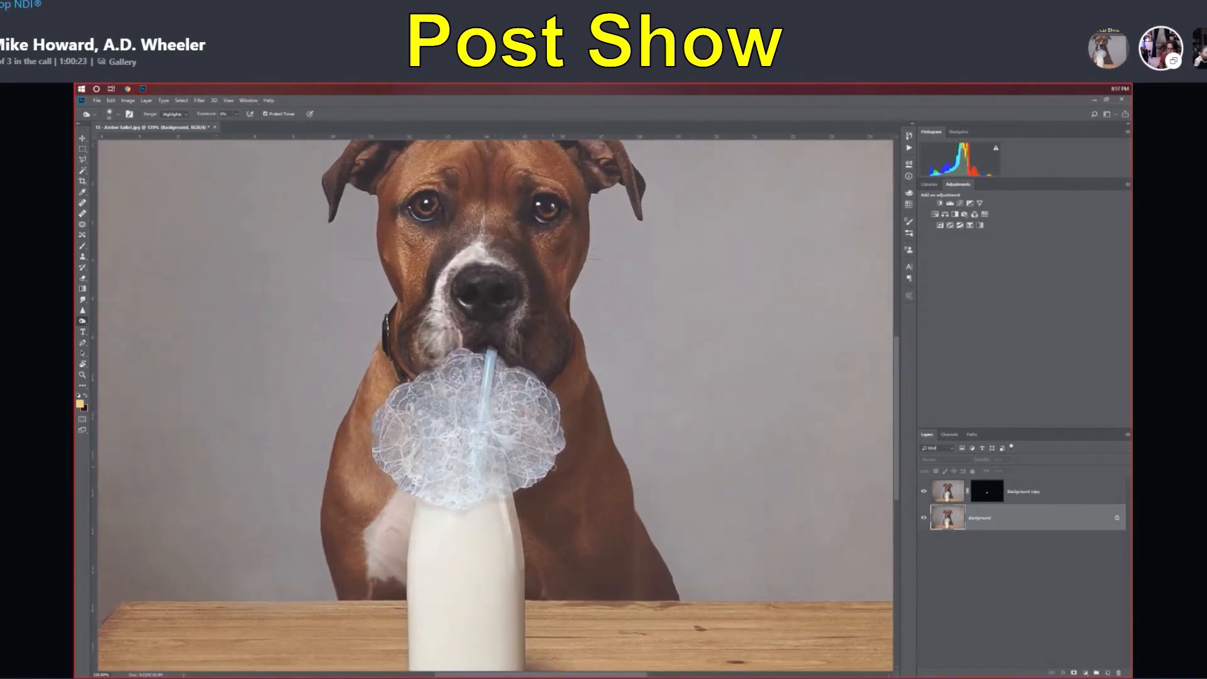
scroll(538, 472, up, 3)
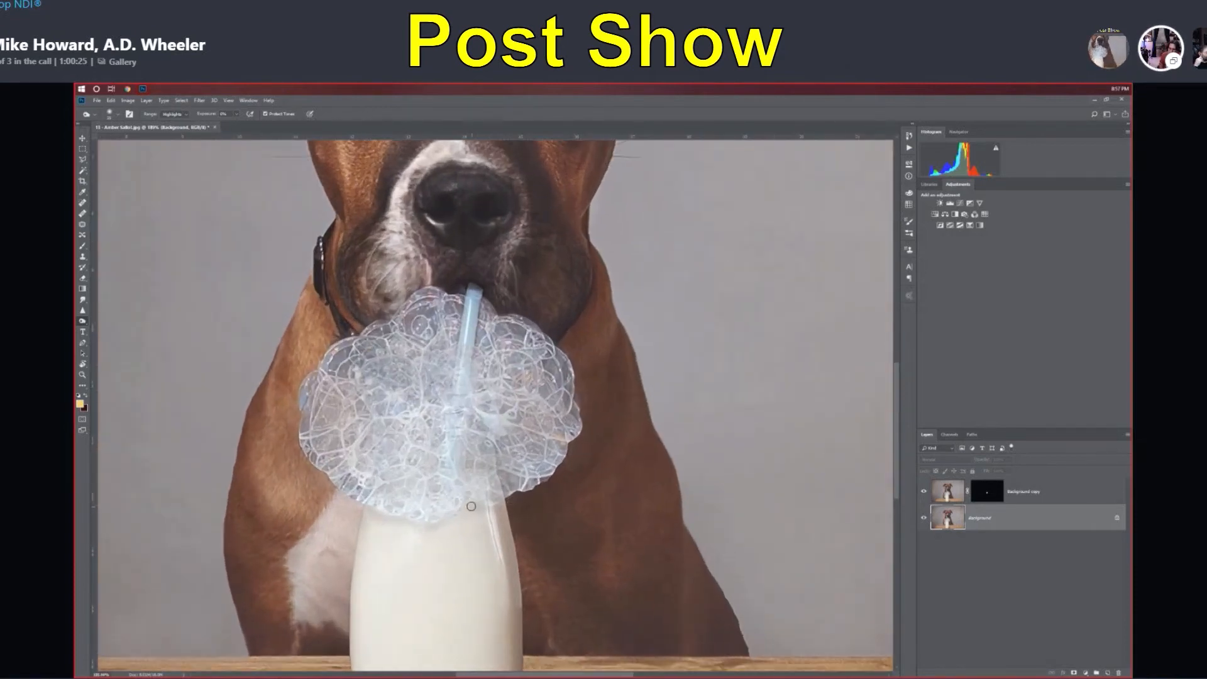
scroll(462, 534, down, 3)
scroll(512, 446, up, 2)
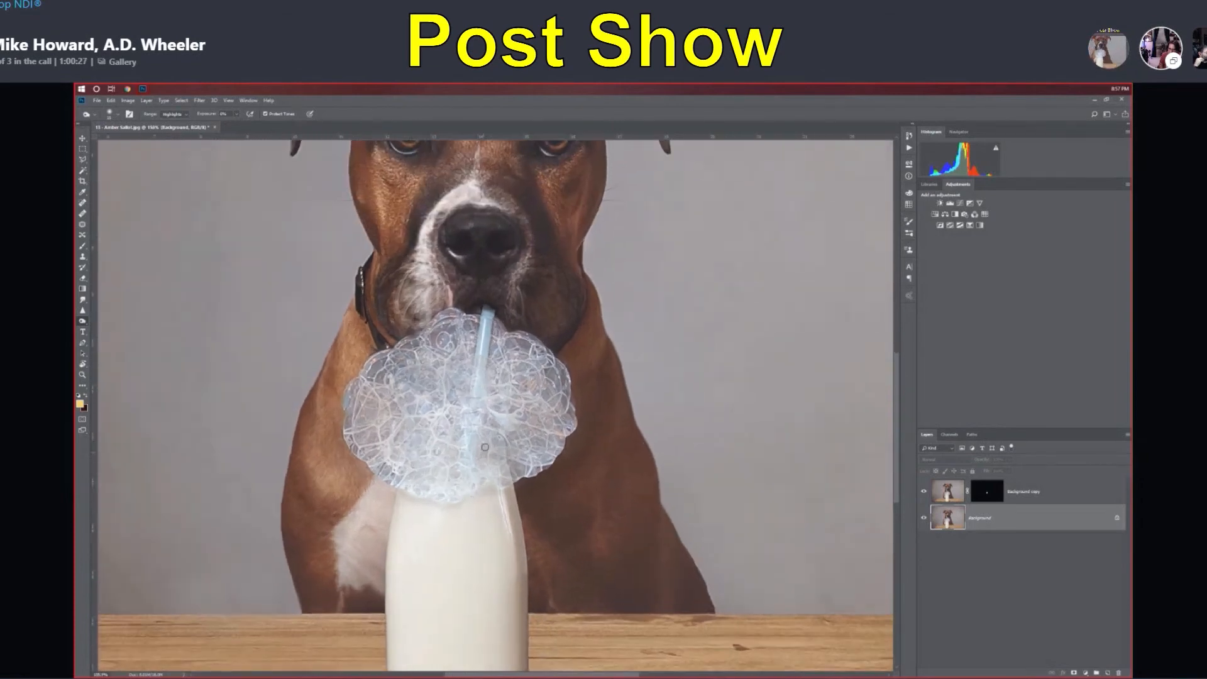
scroll(487, 468, down, 2)
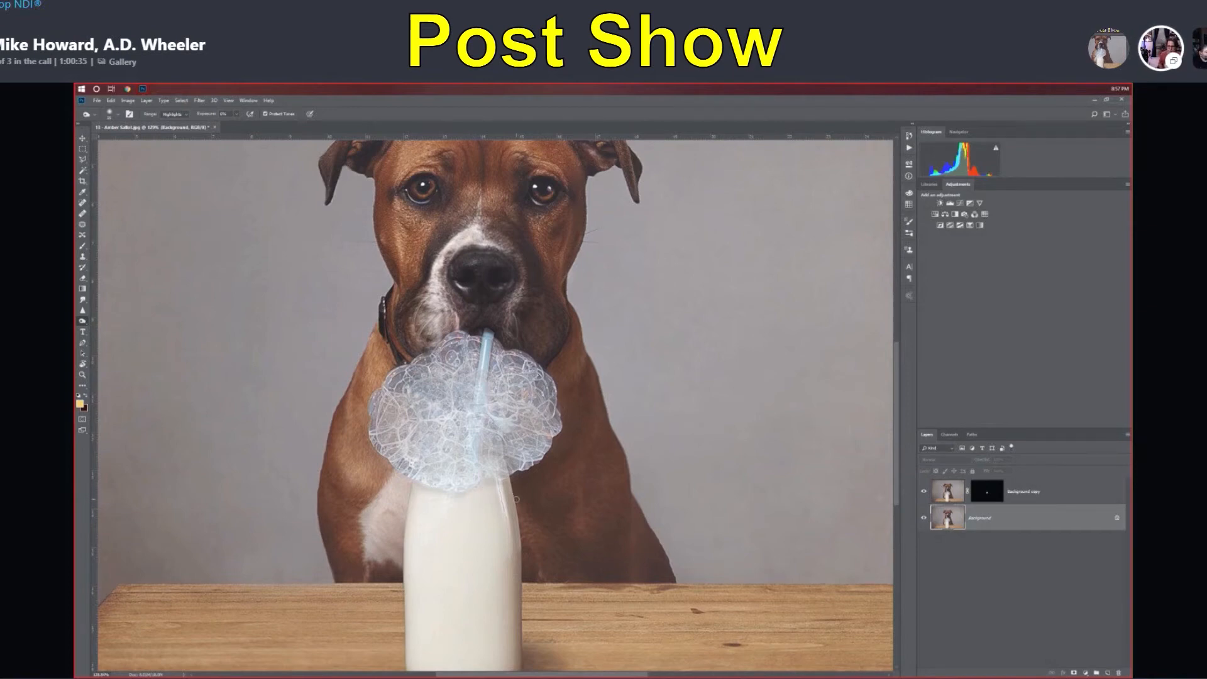
scroll(516, 499, down, 1)
Step: Compare the straw inside the bubbles with the Background copy layer hidden and shown
click(924, 492)
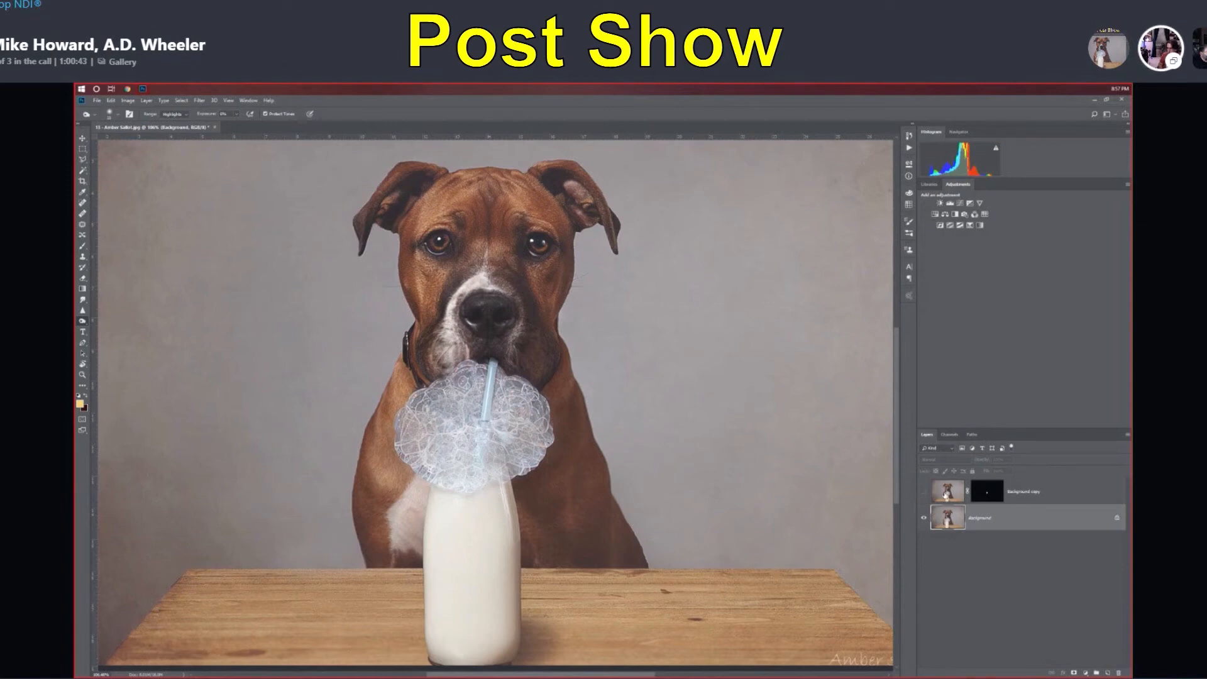
click(924, 492)
scroll(569, 397, up, 19)
scroll(402, 379, down, 4)
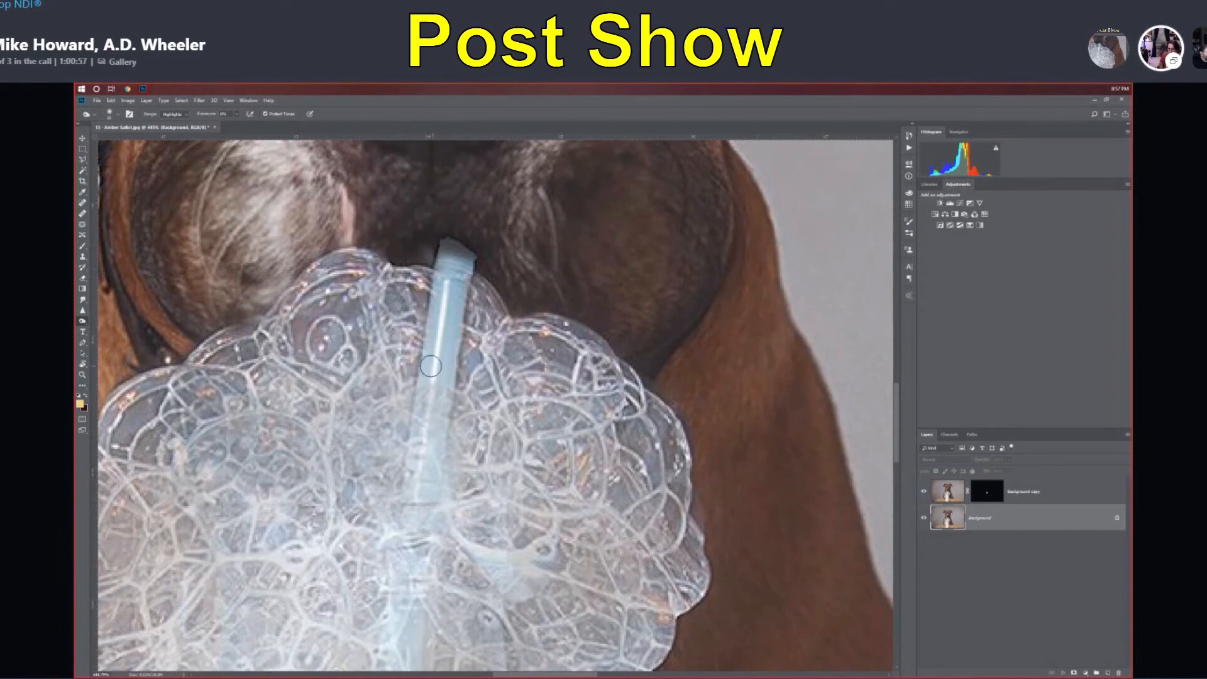
click(923, 494)
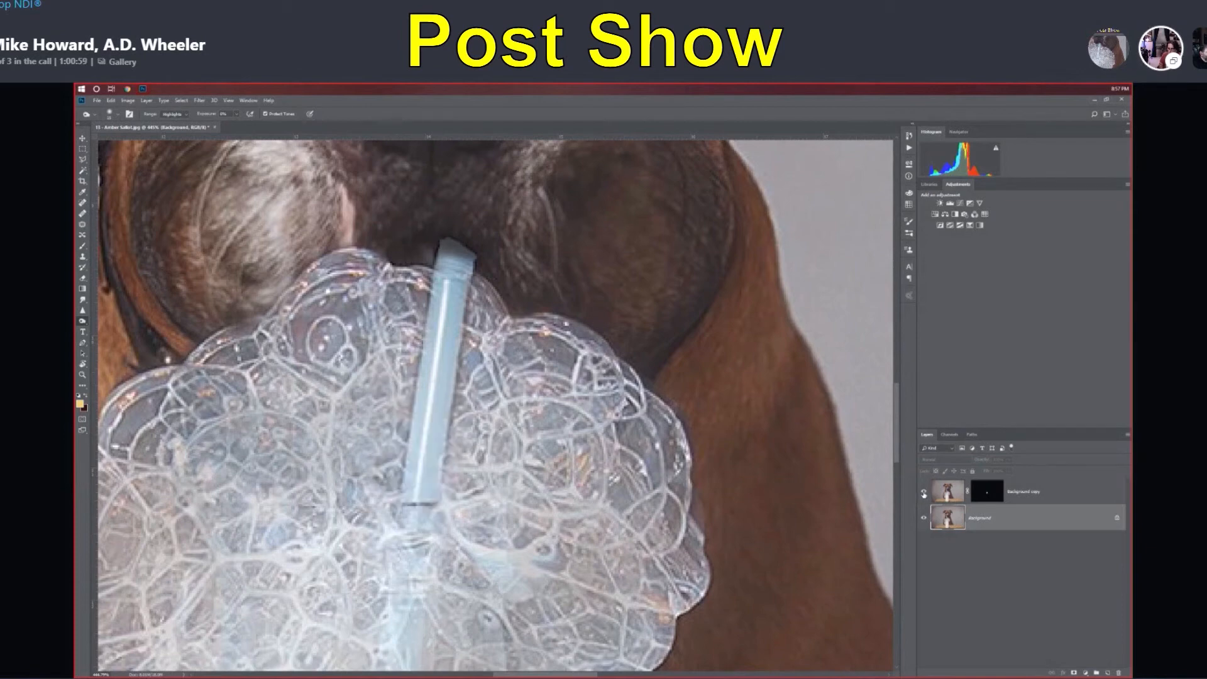
click(923, 494)
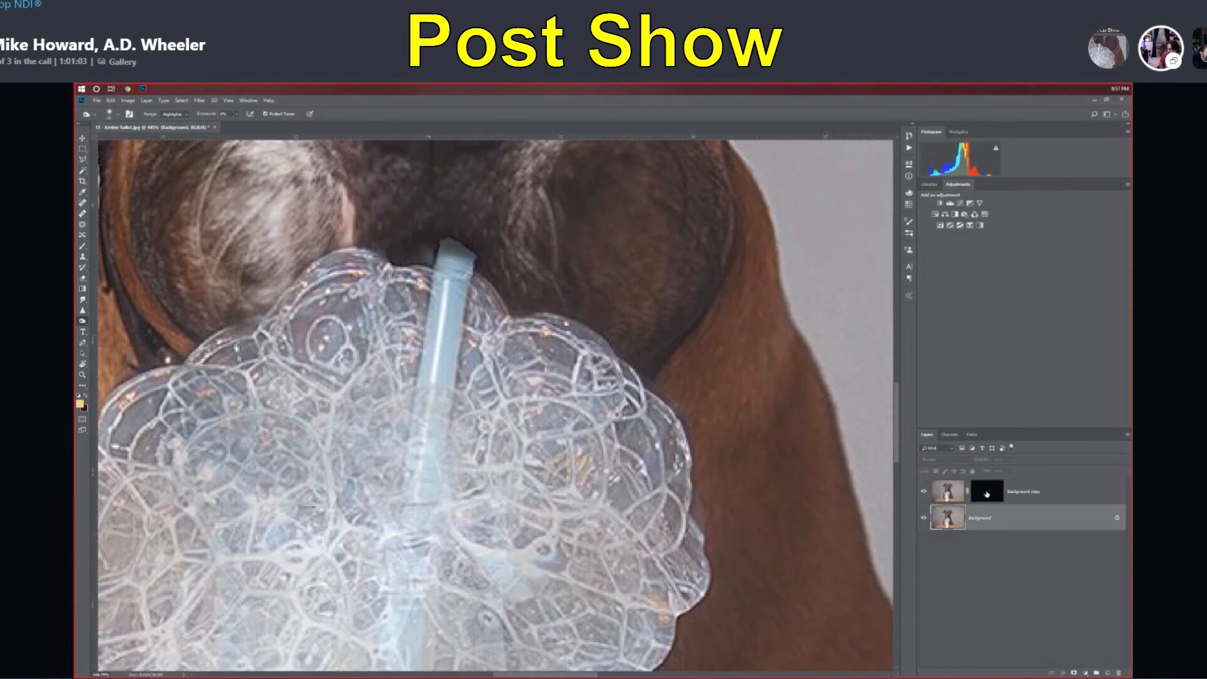
Step: Raise the Background copy layer's opacity to 100% and touch up its mask with a smaller brush where the straw enters the bubbles
click(986, 494)
click(1009, 460)
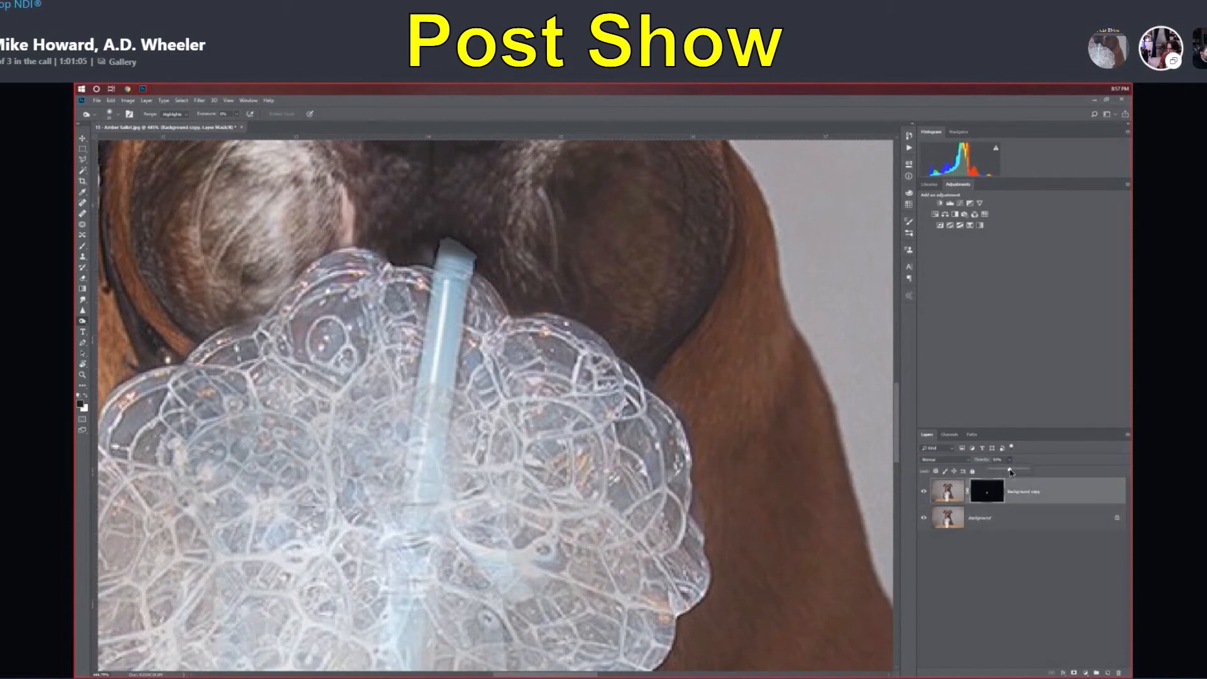
drag(1010, 472, 1055, 475)
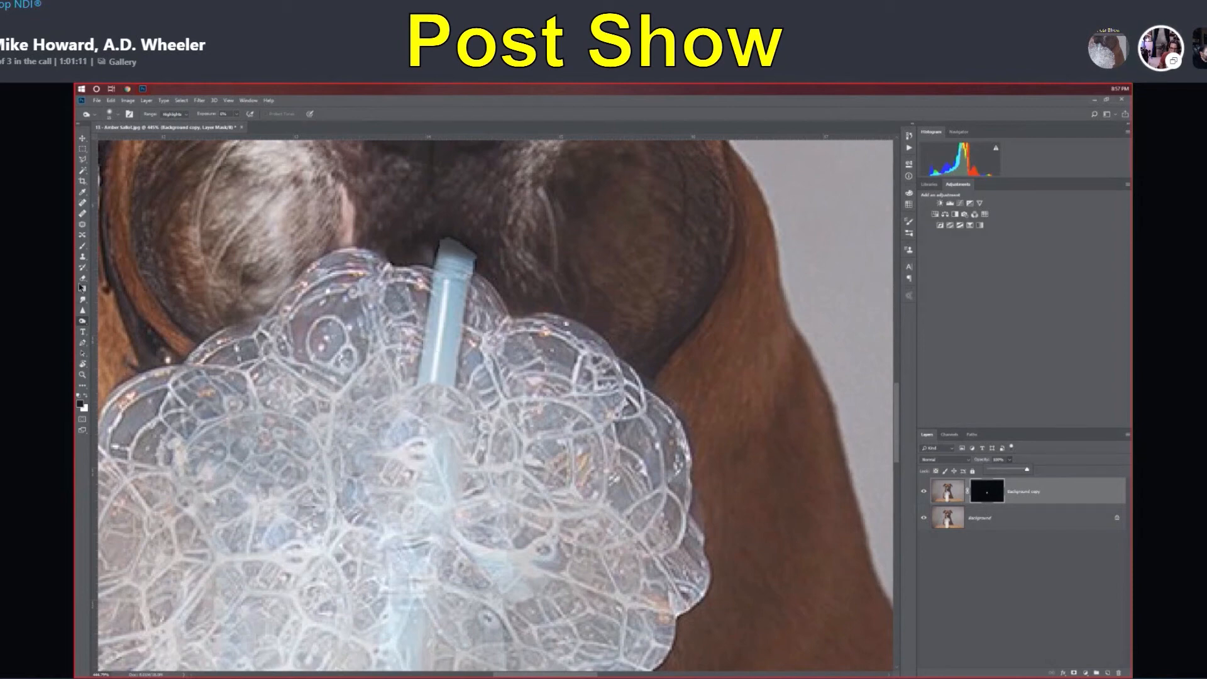
click(83, 246)
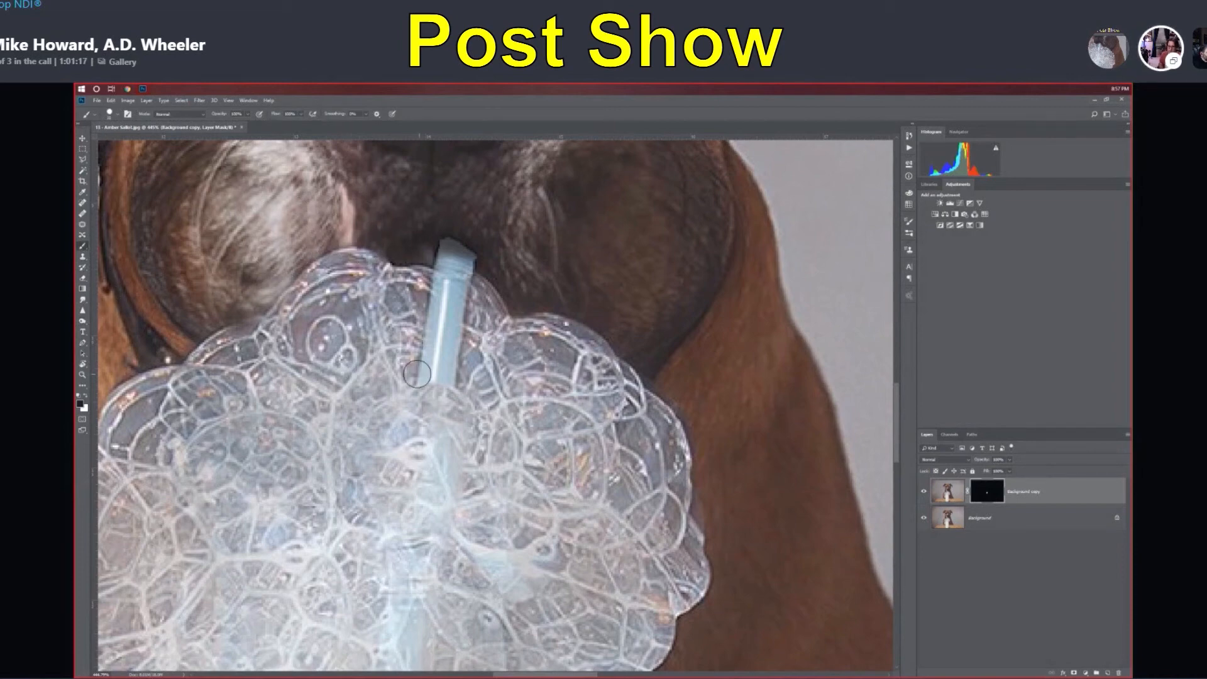
key(bracketleft)
key(bracketleft)
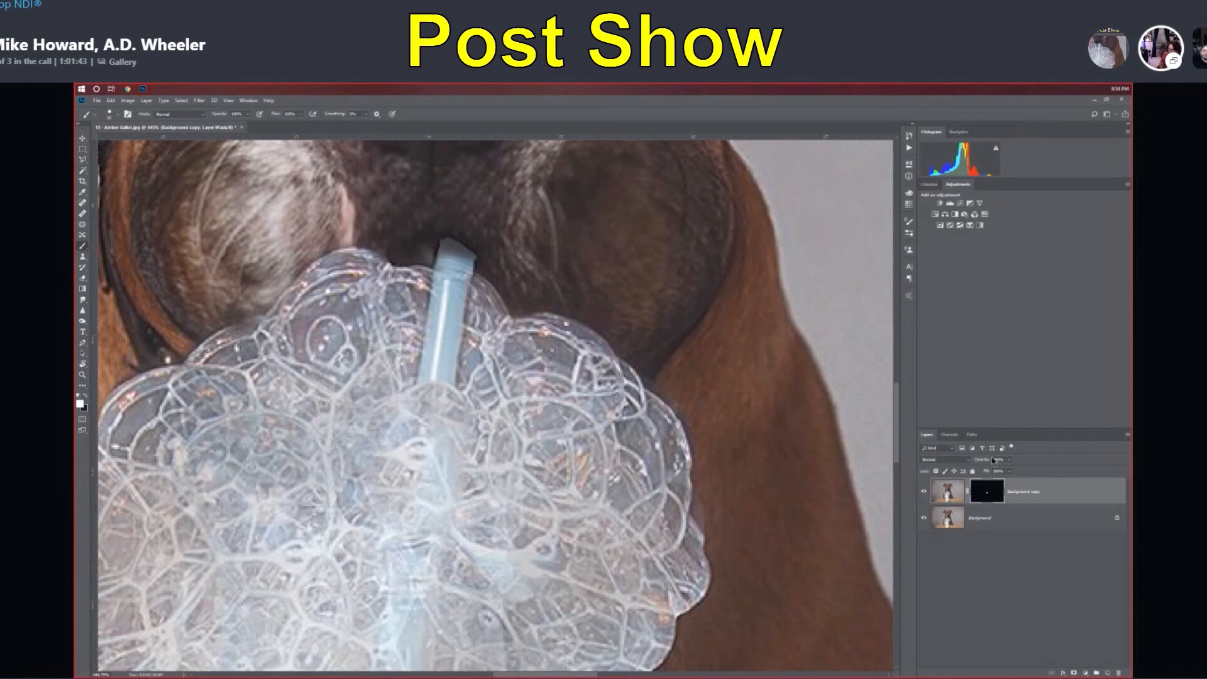
Step: Set the Background copy layer's opacity to about 50% and compare the straw with the layer hidden and shown
drag(1010, 464, 993, 473)
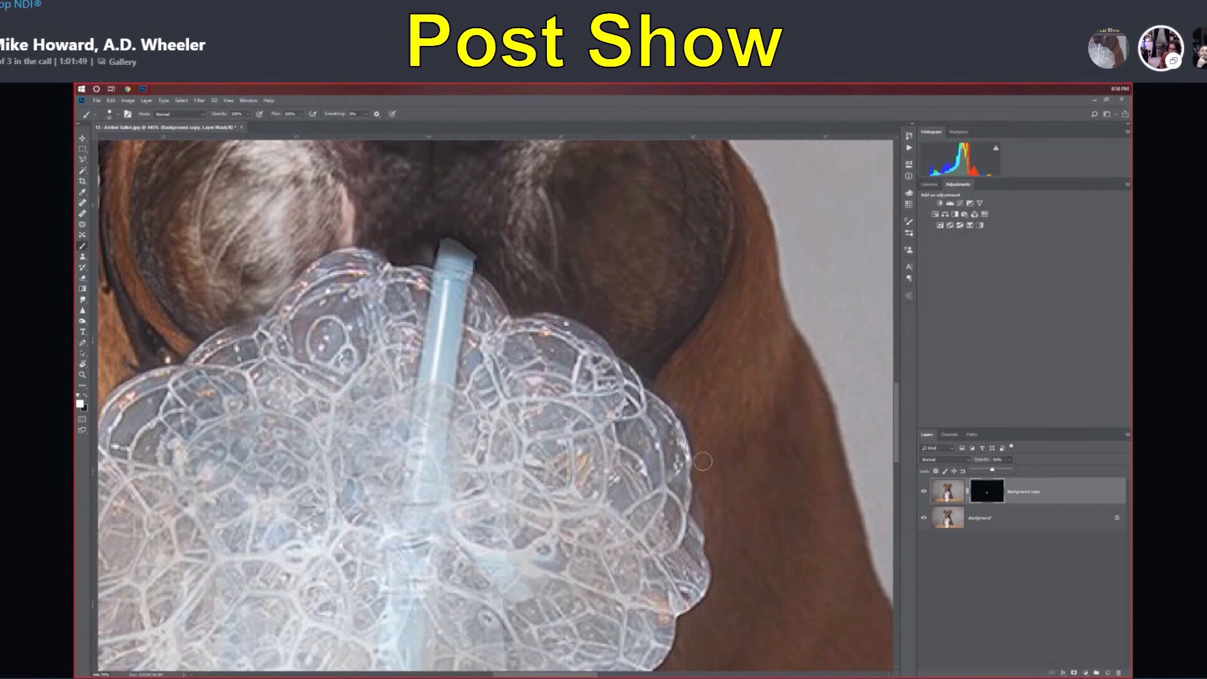
click(924, 492)
click(924, 492)
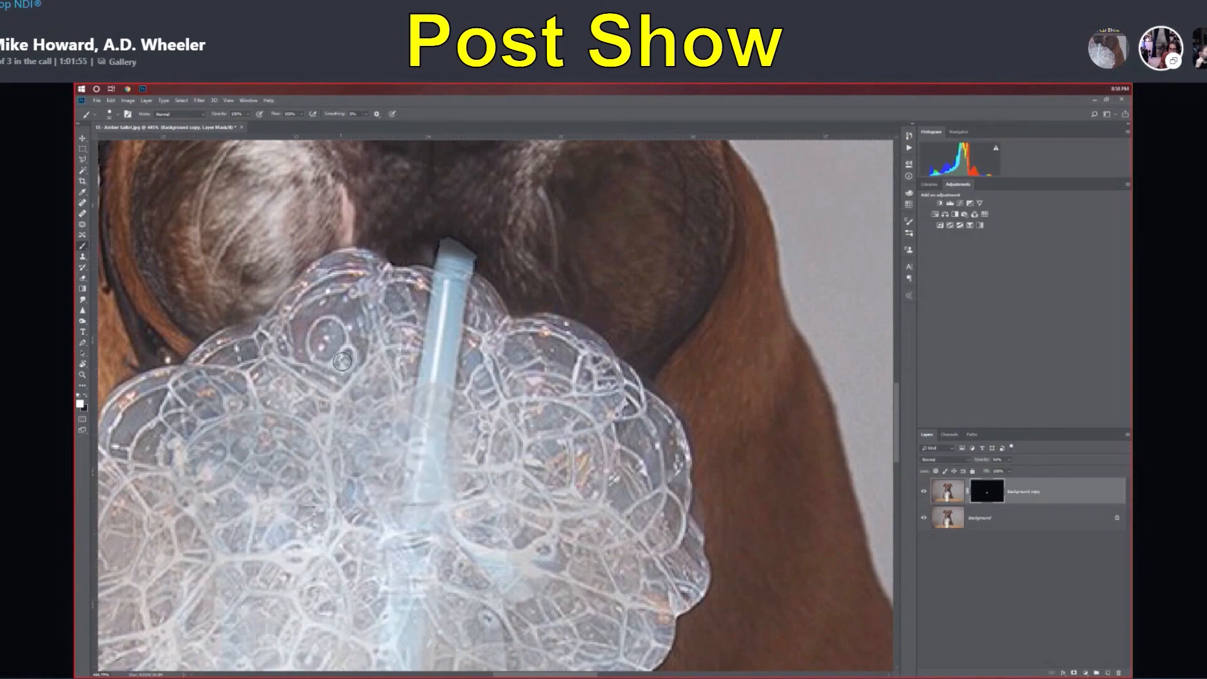
scroll(737, 402, down, 10)
scroll(737, 403, down, 2)
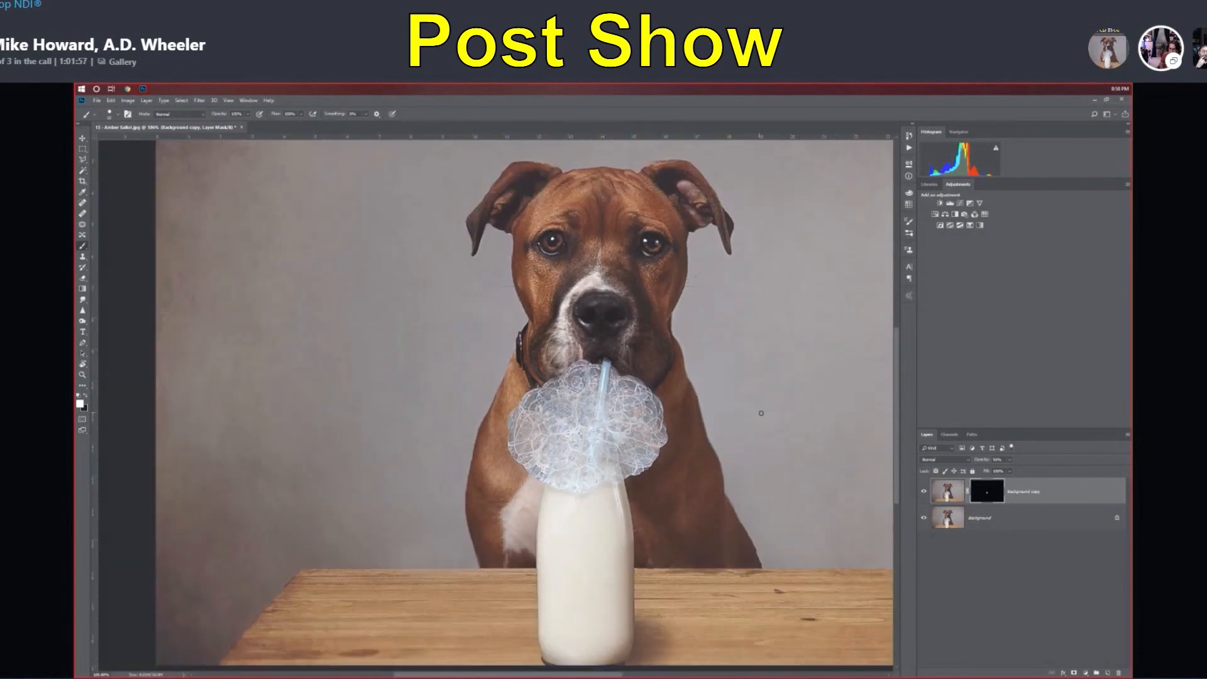